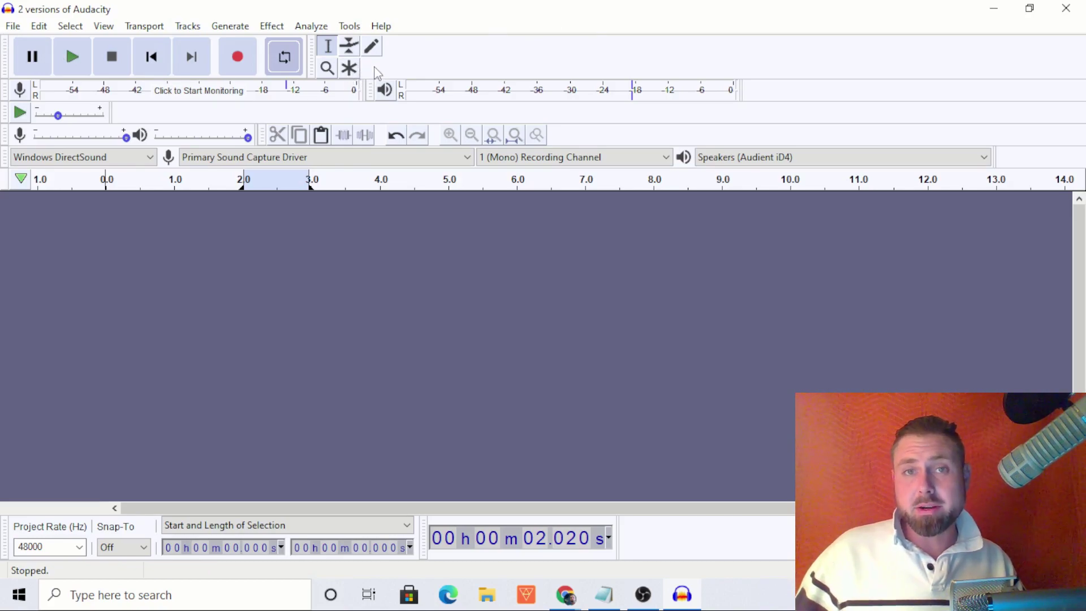
Turn looping off and record a voice take of about 7 seconds on a new track.
left_click(280, 64)
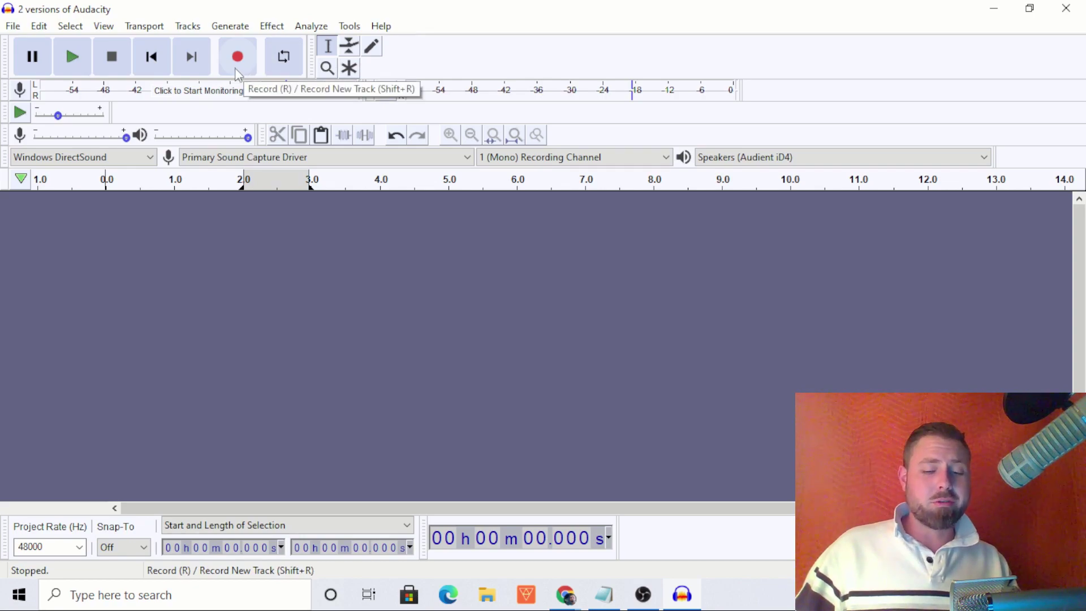
left_click(237, 57)
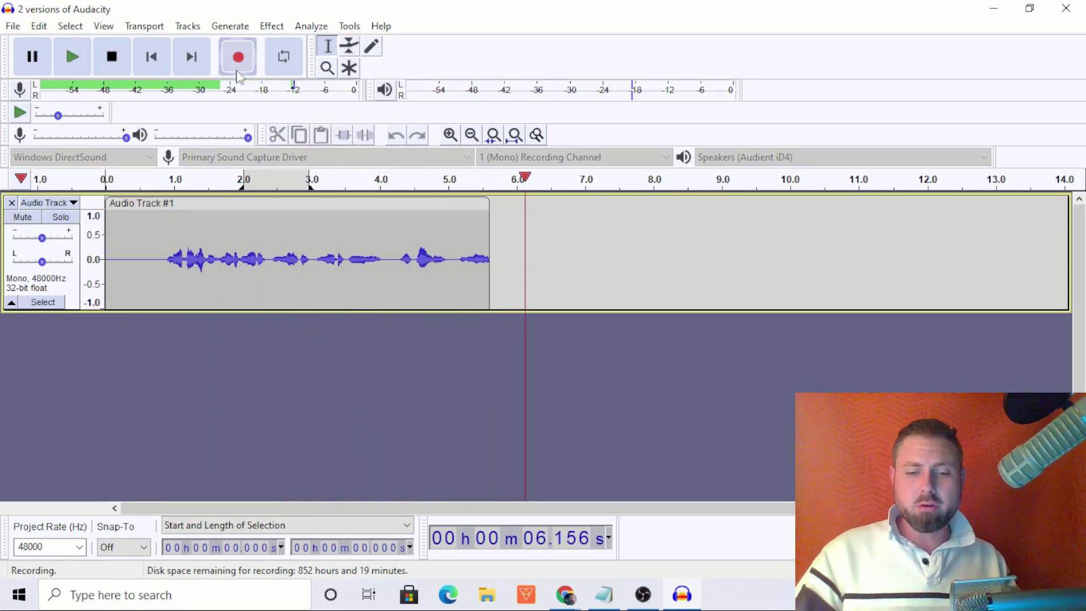
left_click(111, 56)
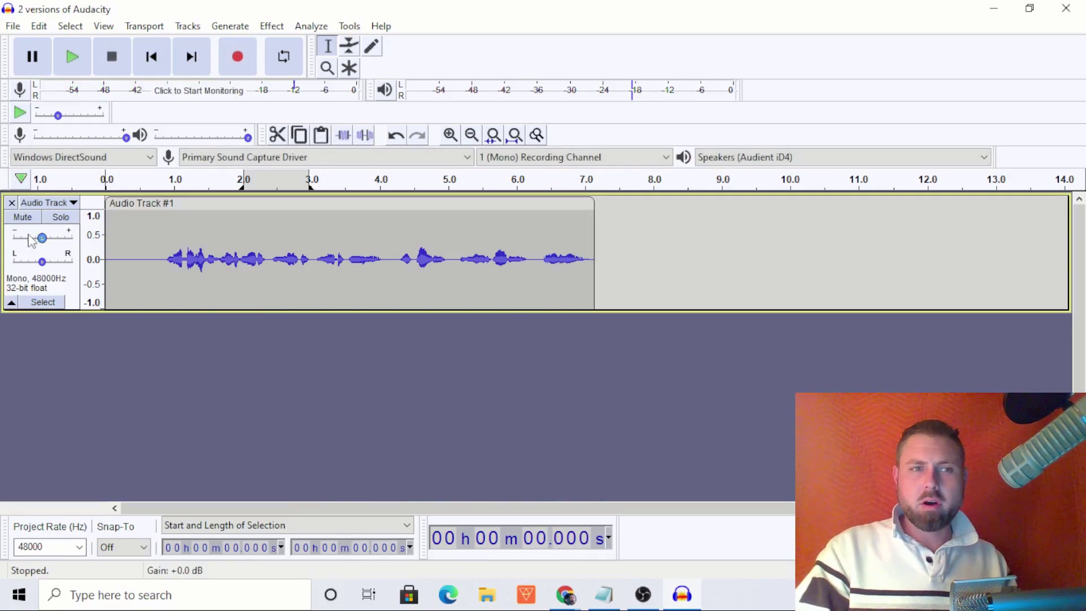
Mute the first track and record a second take of about 4.8 seconds on a new mono track.
left_click(21, 217)
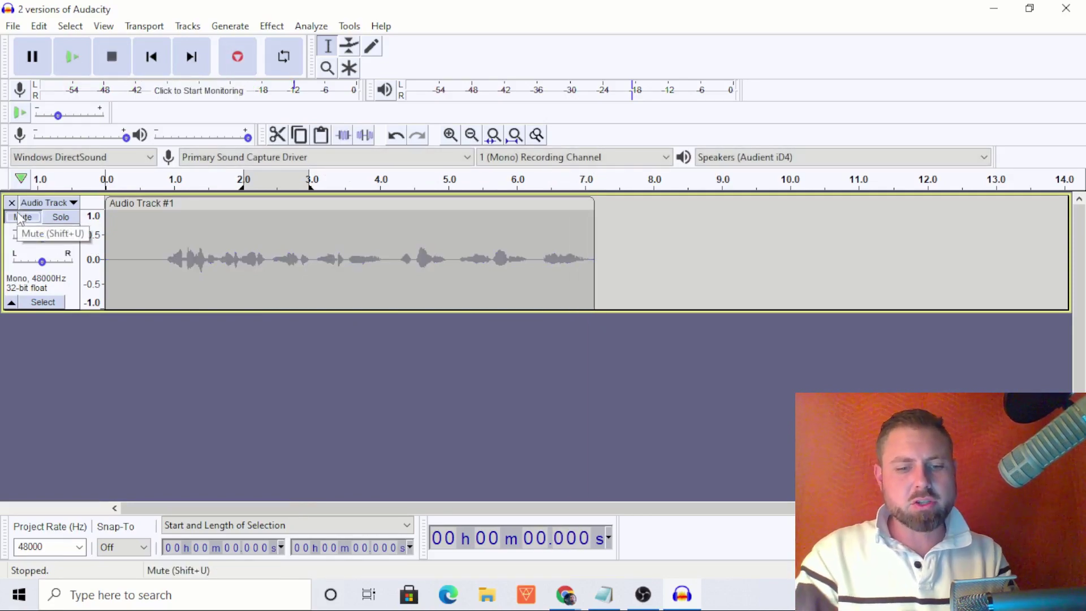
key("ctrl+shift+n")
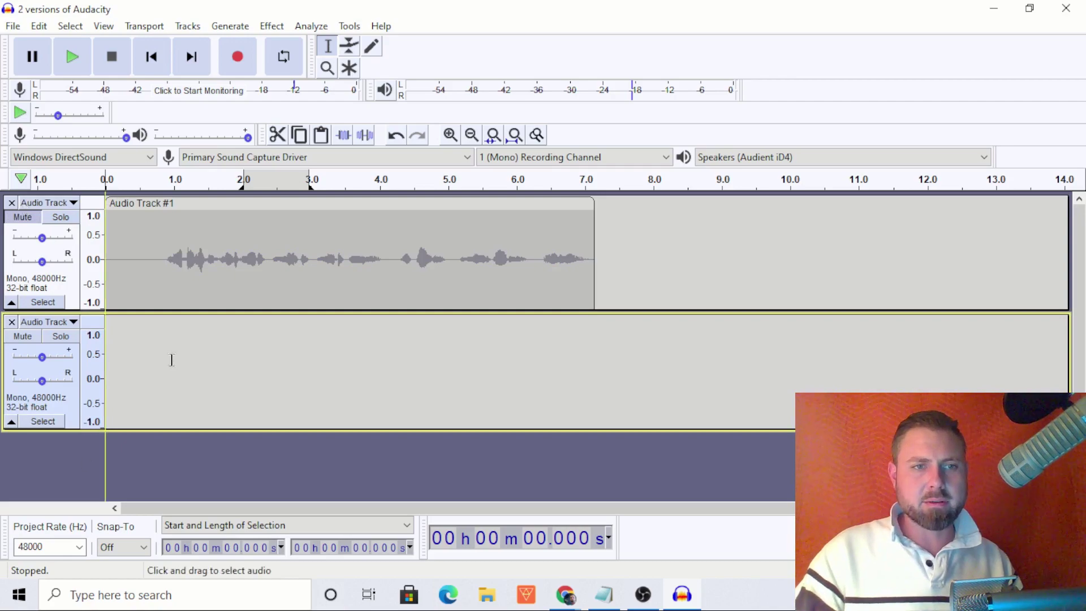
left_click(244, 61)
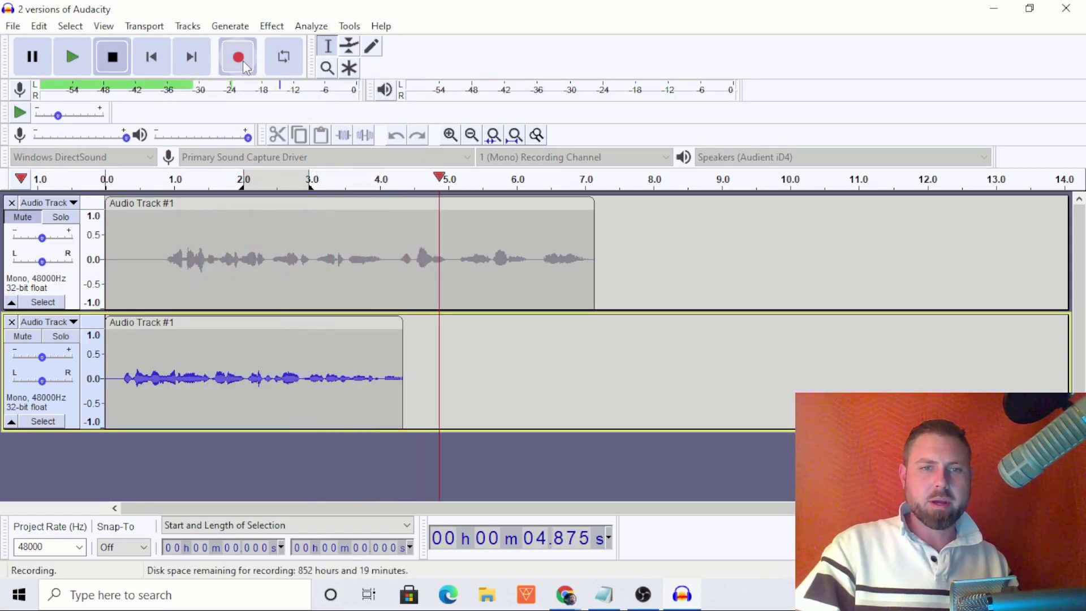
key("space")
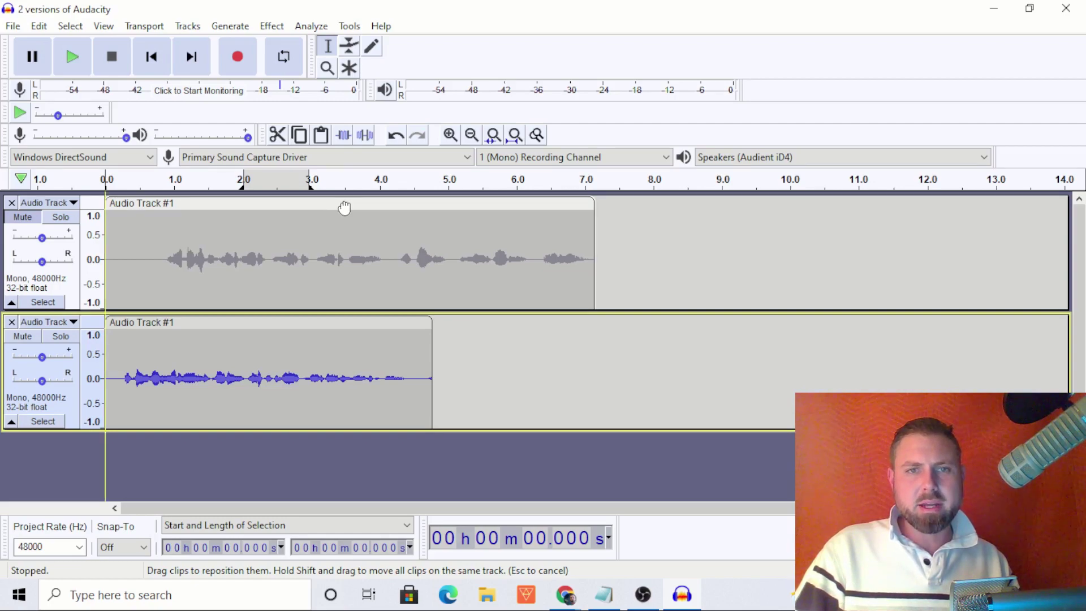
Trim the start of the first track's clip to about 3.2 seconds and shift the clip about 0.5 seconds later.
mouse_move(341, 208)
left_mouse_down()
mouse_move(745, 220)
mouse_move(310, 220)
mouse_move(738, 217)
mouse_move(611, 213)
mouse_move(566, 195)
mouse_move(720, 190)
mouse_move(740, 349)
mouse_move(706, 276)
mouse_move(338, 269)
left_mouse_up()
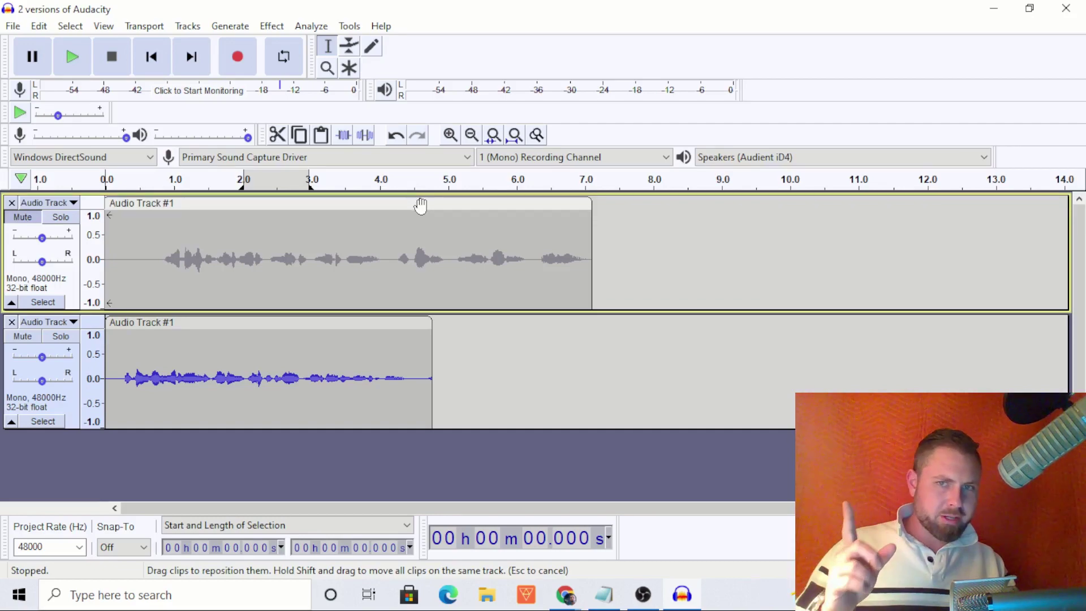
left_click(594, 268)
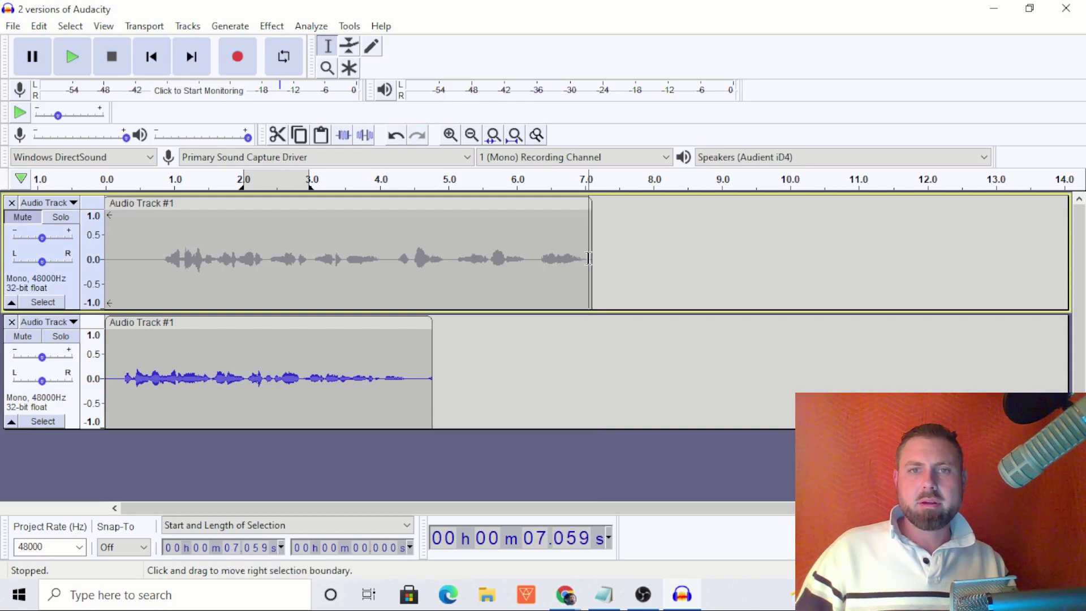
double_click(579, 263)
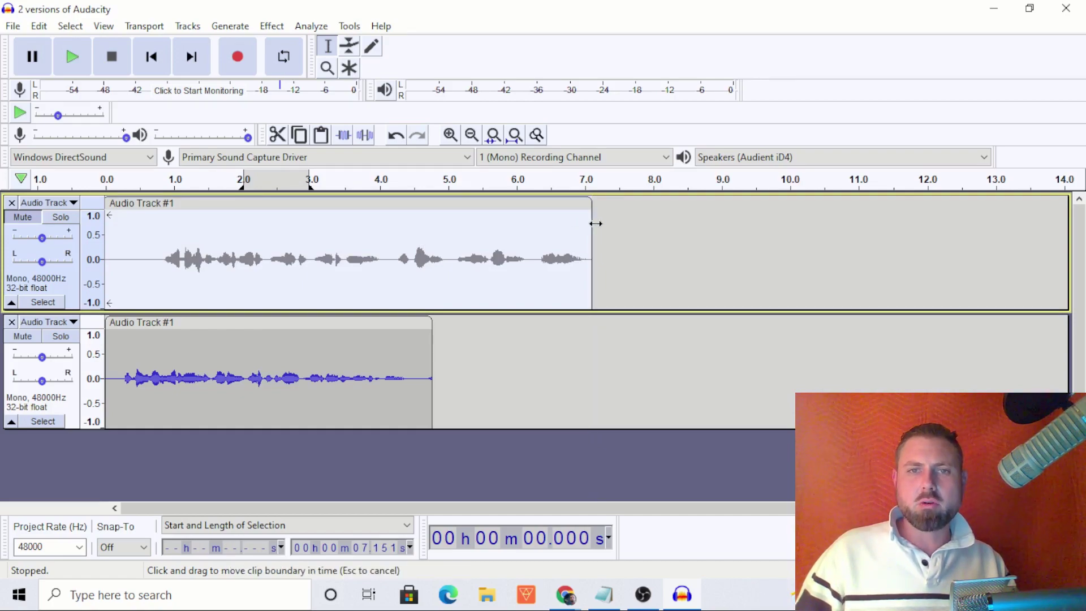
mouse_move(596, 223)
left_mouse_down()
mouse_move(210, 244)
mouse_move(668, 251)
mouse_move(436, 246)
mouse_move(592, 247)
left_mouse_up()
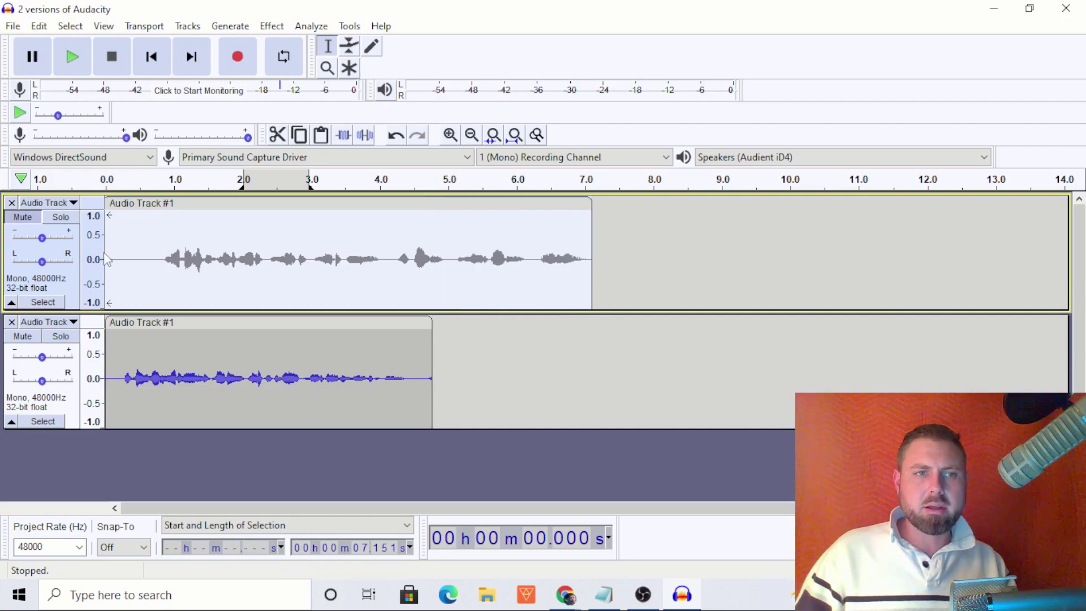
left_click_drag(127, 202, 321, 252)
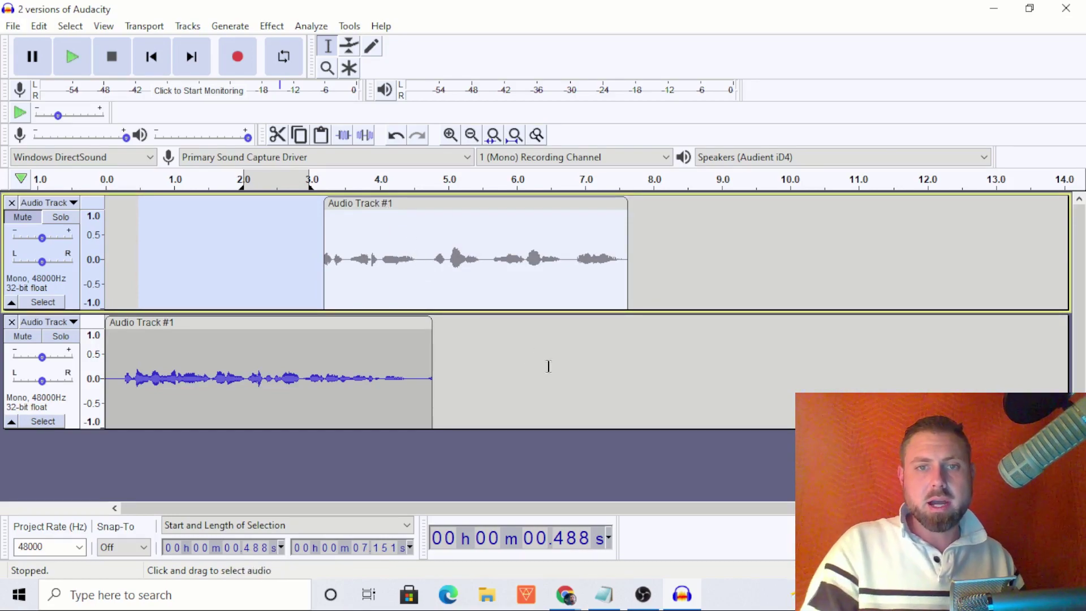
Paste a copy of the trimmed clip into the second track at about 6.9 seconds and extend its start to restore the trimmed audio.
left_click(576, 365)
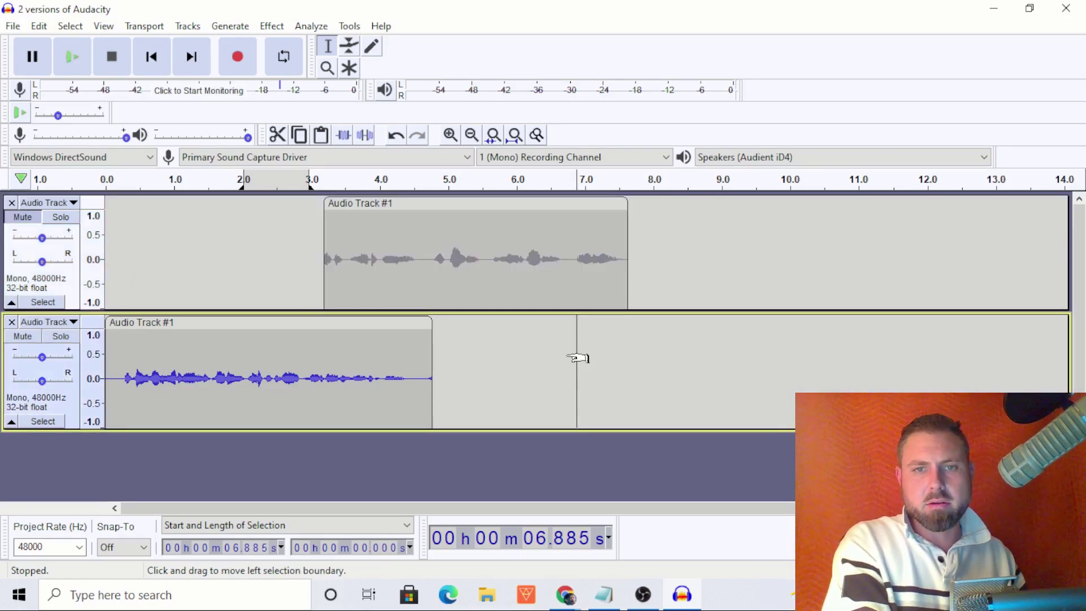
key("ctrl+v")
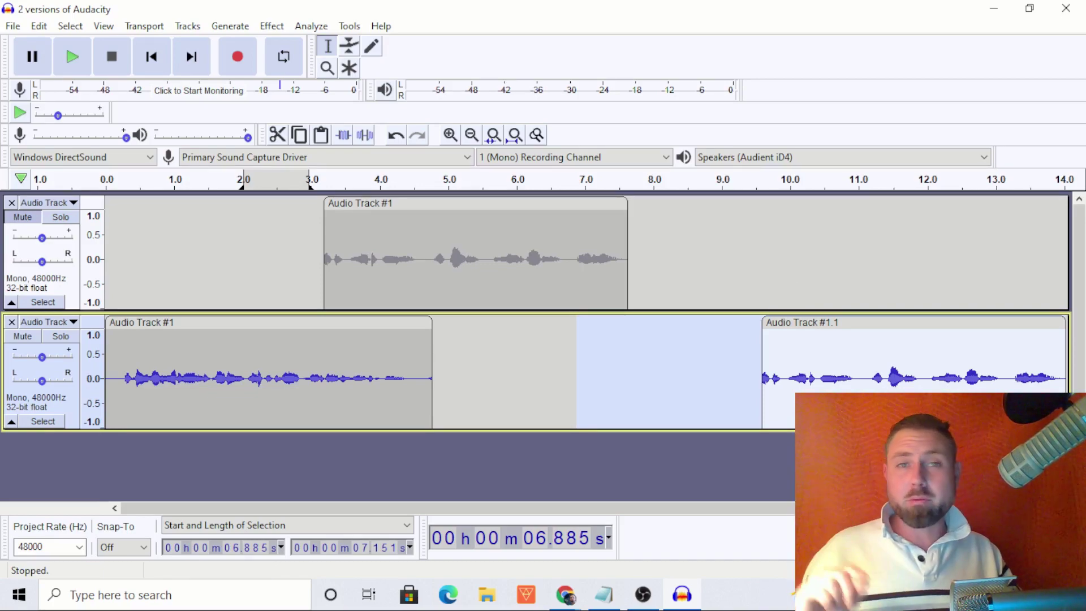
left_click_drag(548, 503, 704, 540)
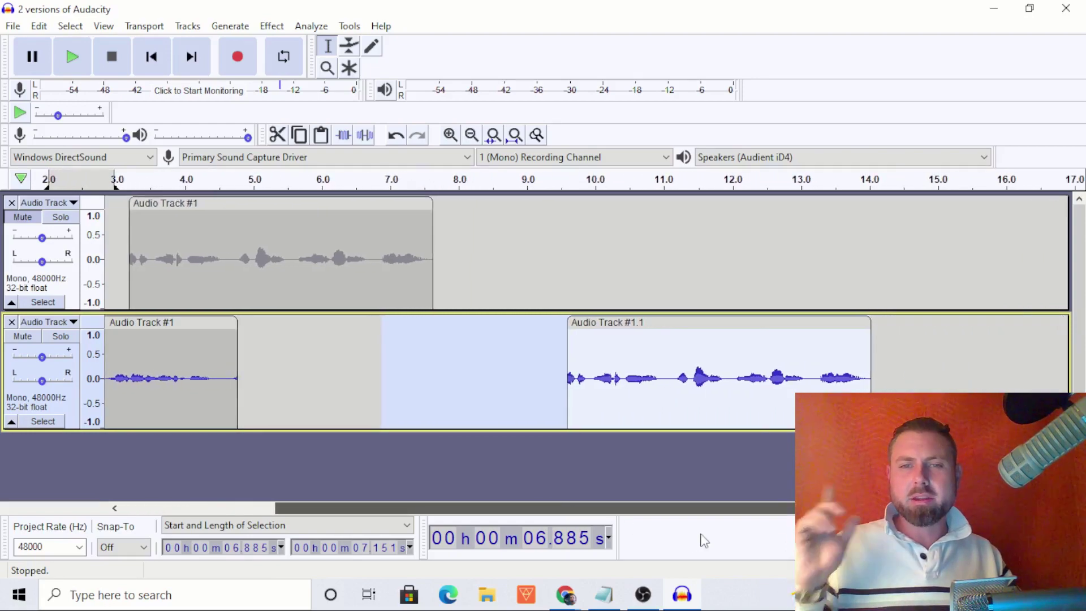
left_click(565, 407)
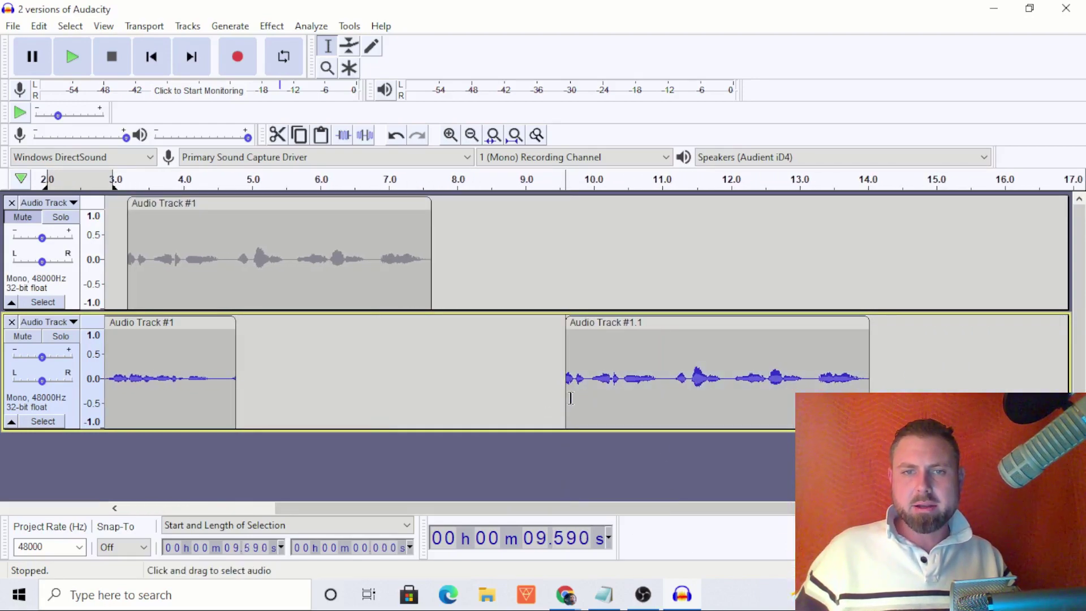
double_click(546, 404)
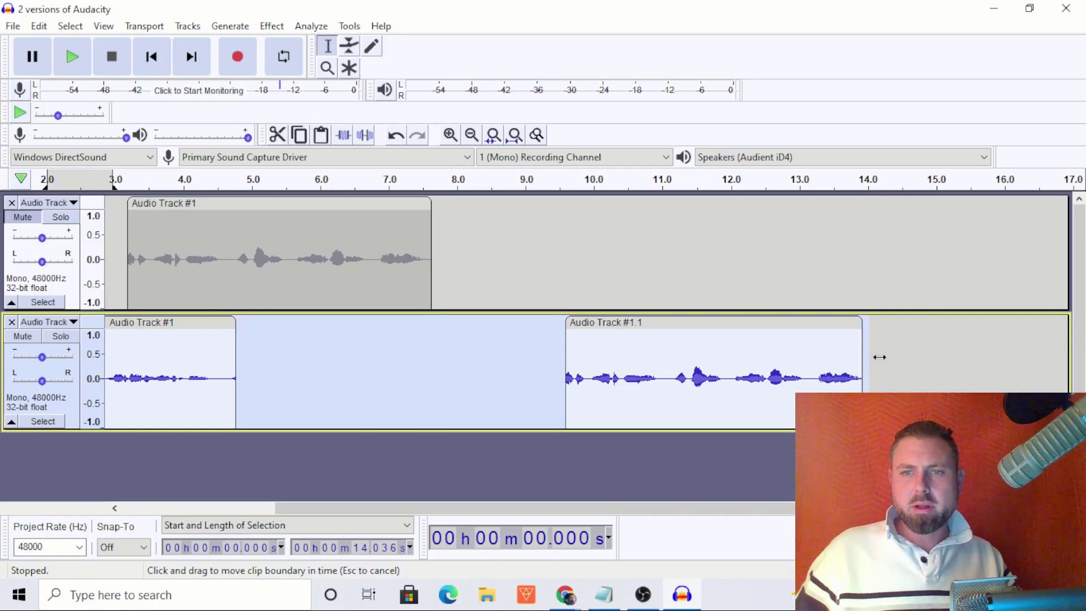
left_click_drag(562, 359, 352, 366)
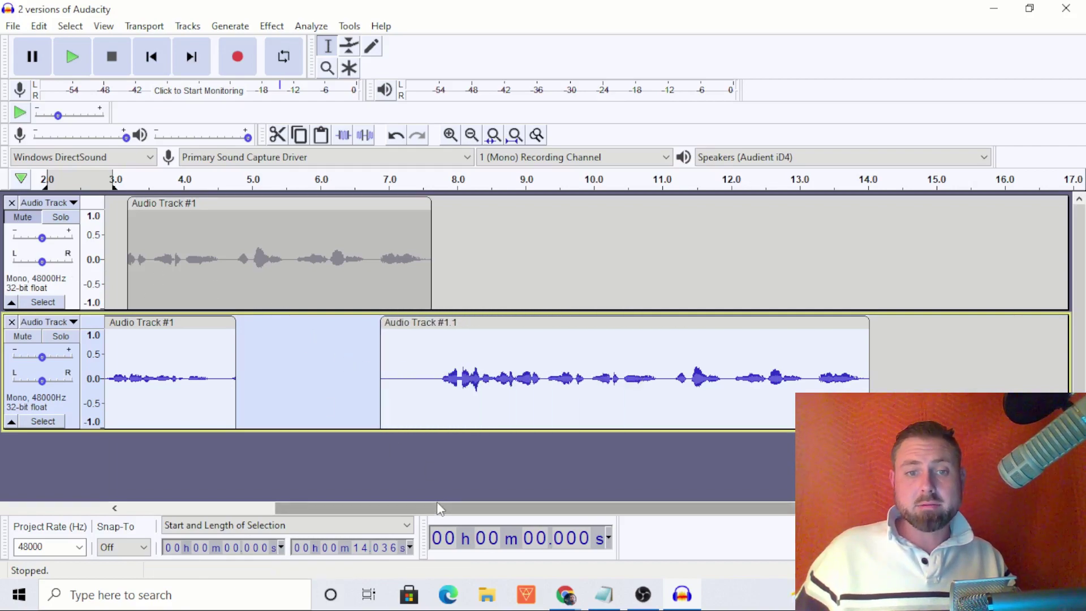
left_click_drag(436, 508, 268, 509)
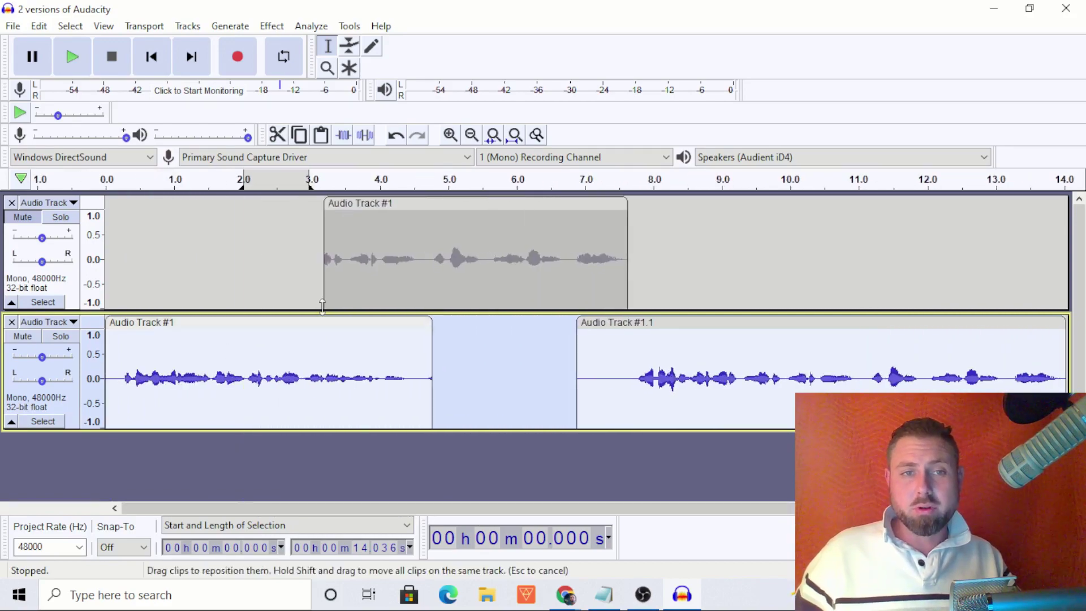
Turn looping on and play the loop region from about 2 to 3 seconds.
left_click(293, 282)
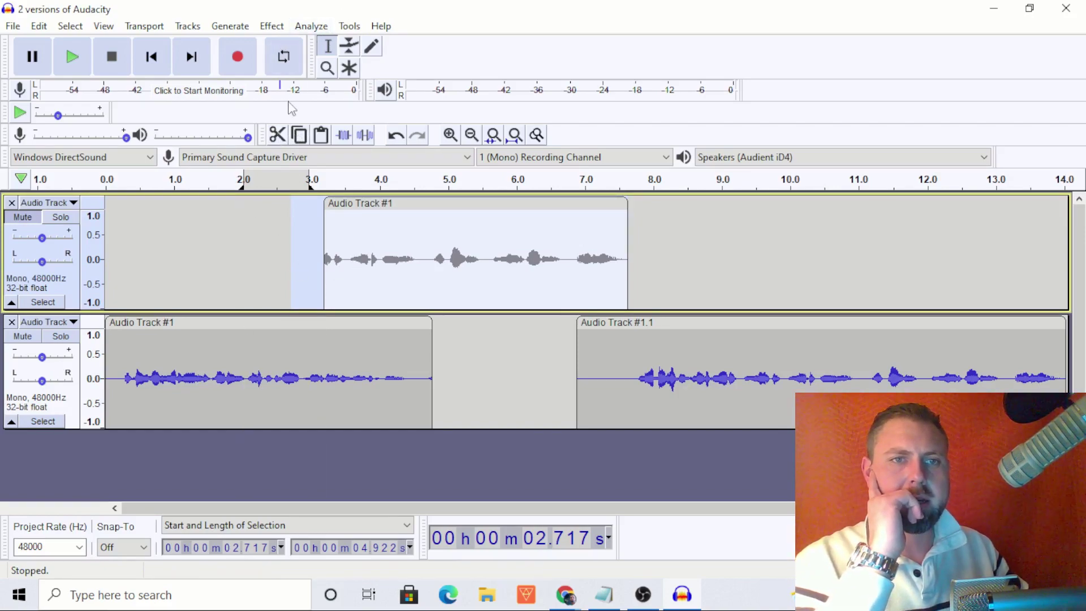
left_click(285, 57)
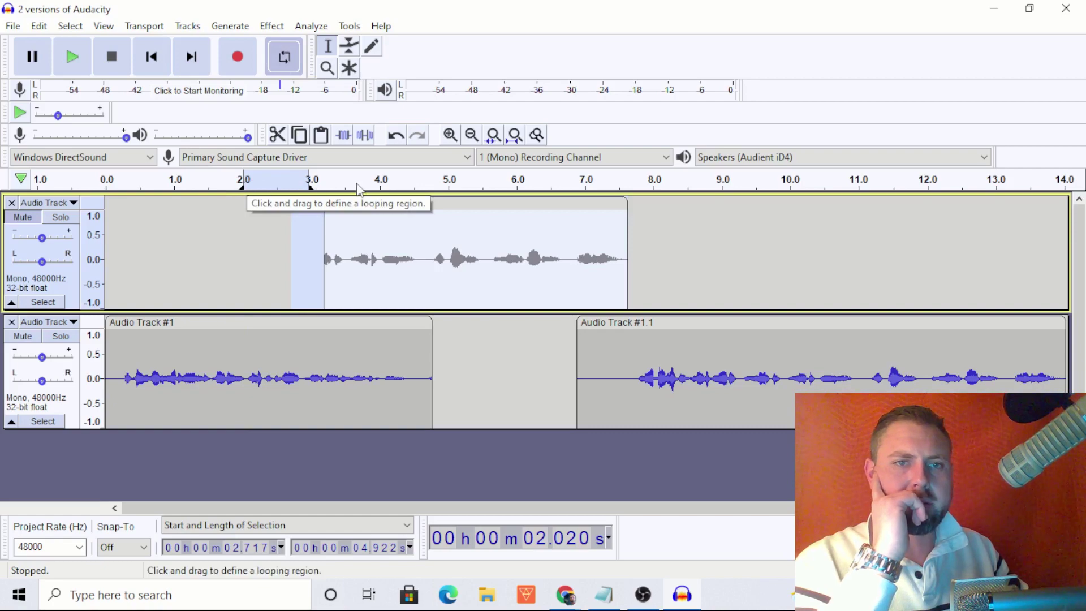
mouse_move(241, 185)
left_mouse_down()
mouse_move(136, 185)
mouse_move(241, 193)
left_mouse_up()
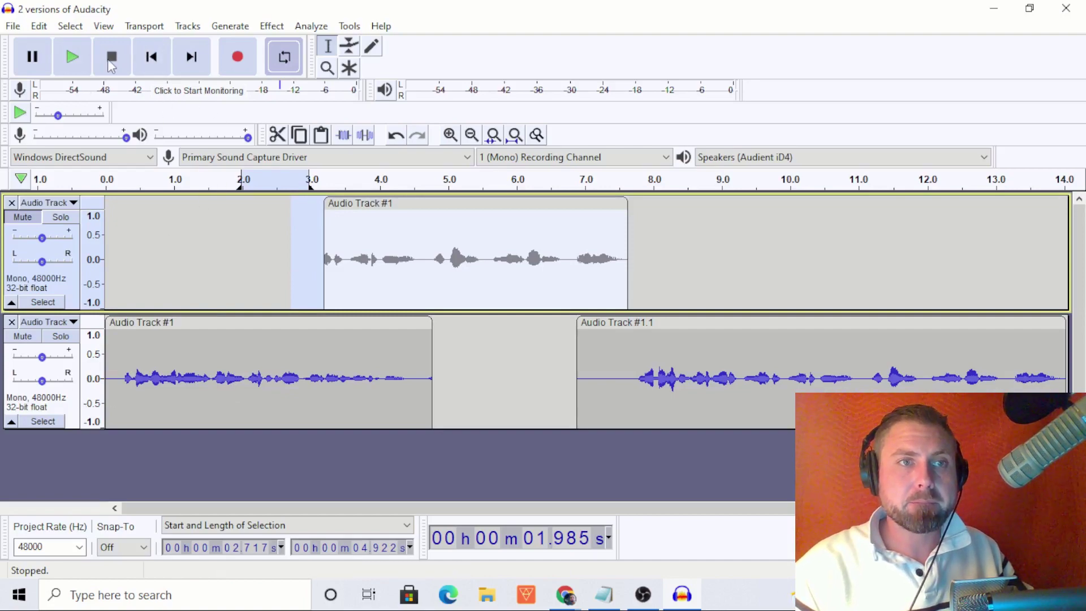
left_click(72, 59)
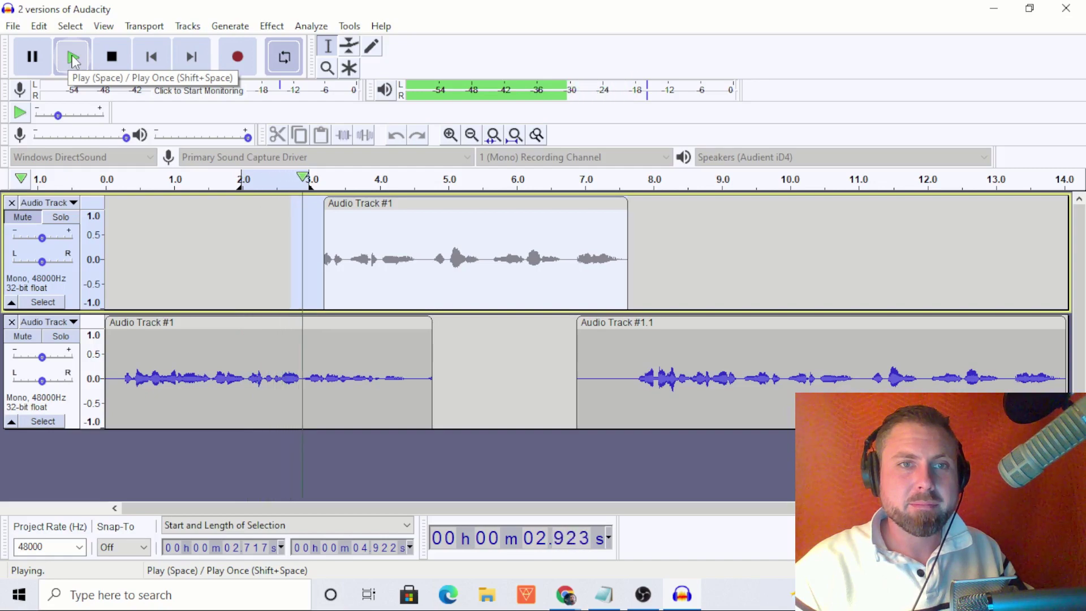
left_click(112, 57)
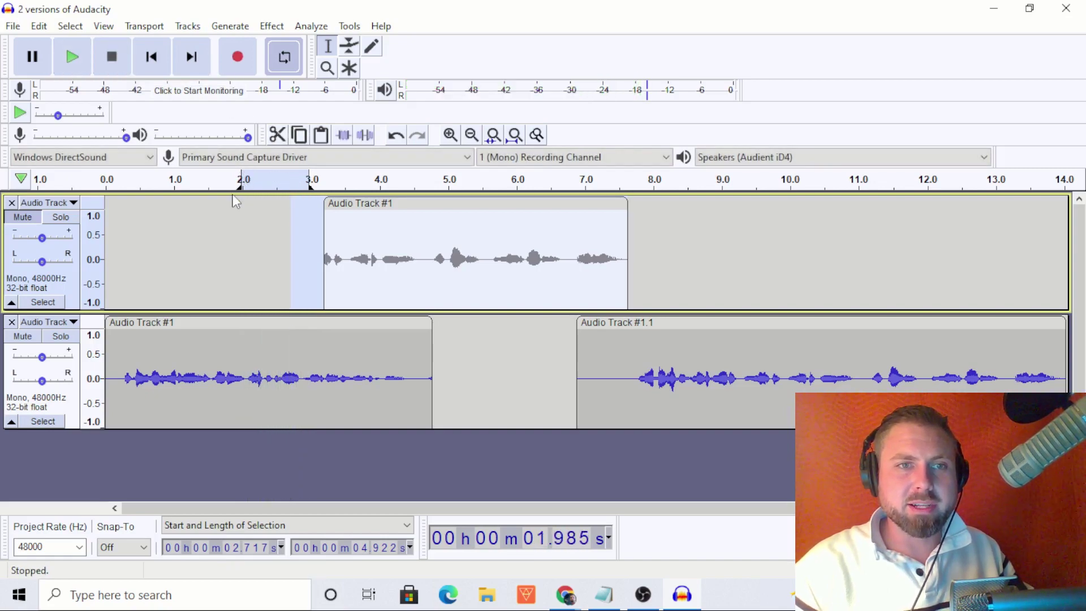
Extend the start of the loop region back to about 1 second and play the loop.
left_click_drag(242, 181, 175, 184)
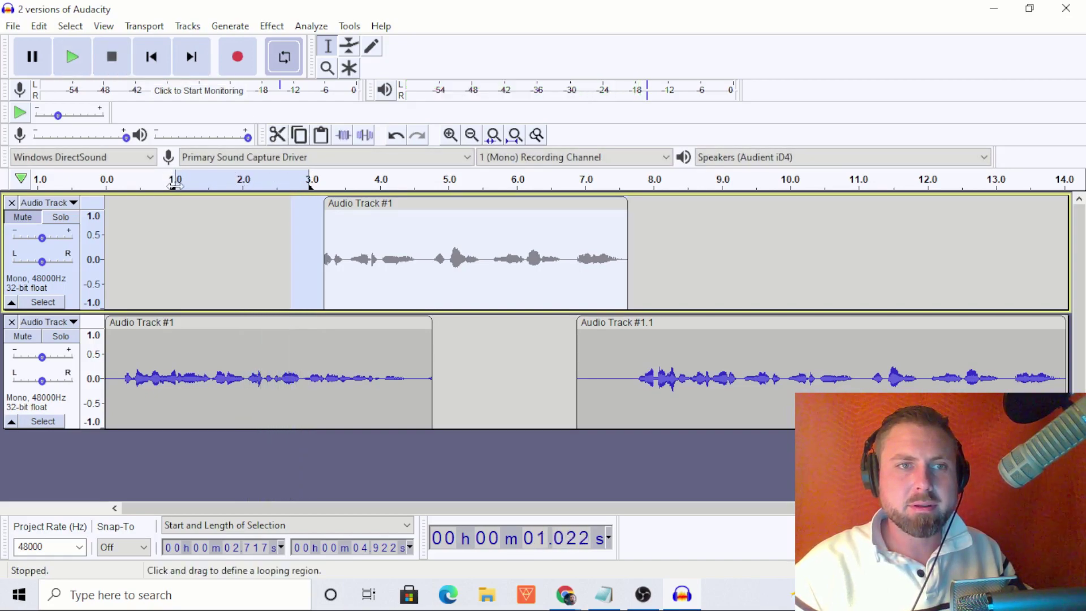
left_click(73, 62)
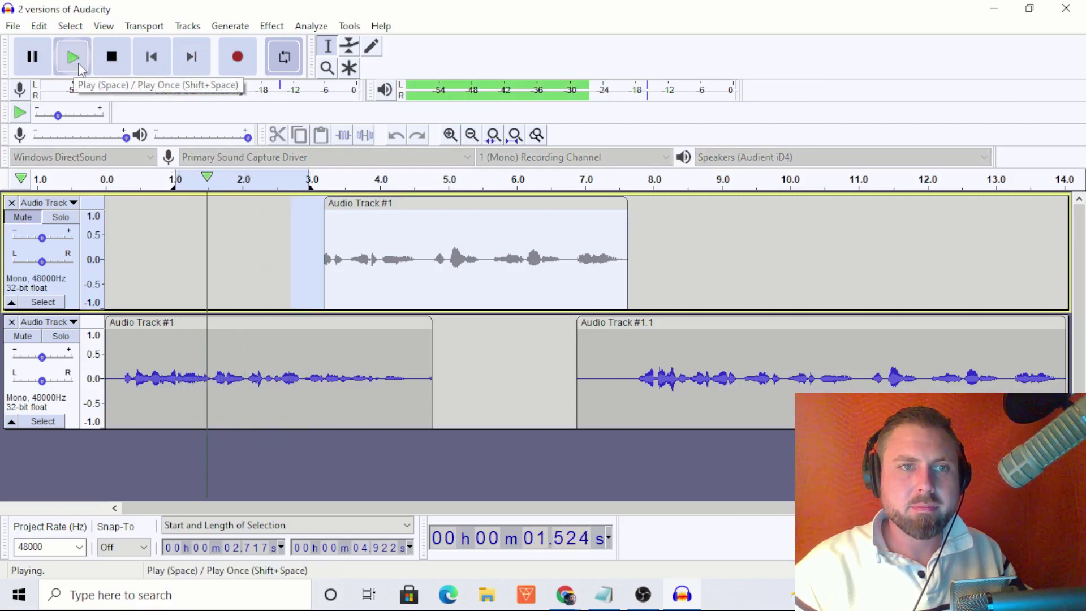
left_click(78, 63)
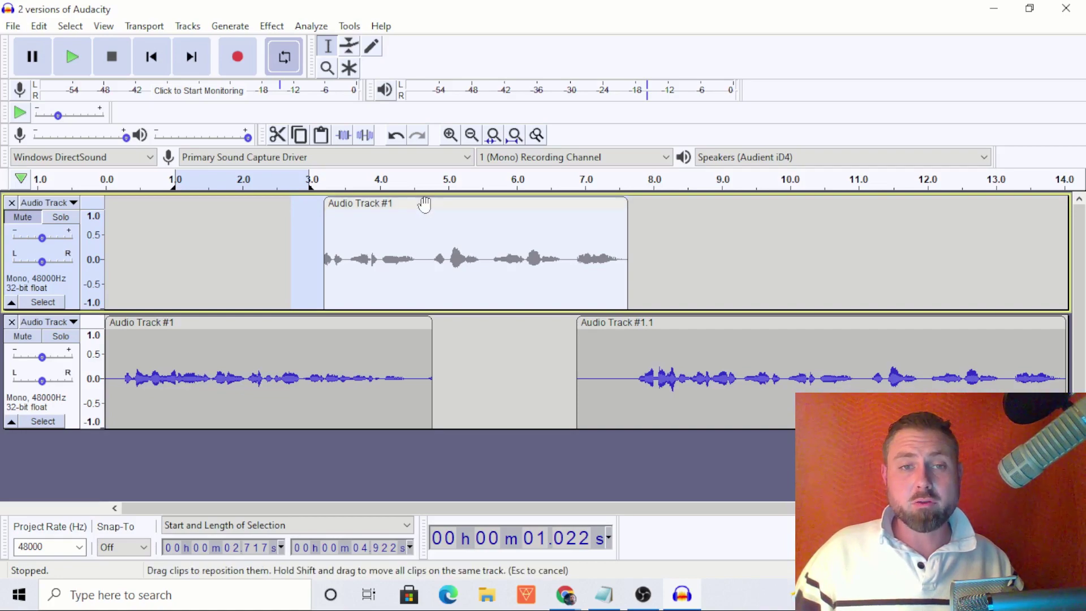
Move the first track's clip to about 0.7 seconds and place the second track's later clip behind it at about 5.5 seconds.
left_click_drag(425, 204, 251, 236)
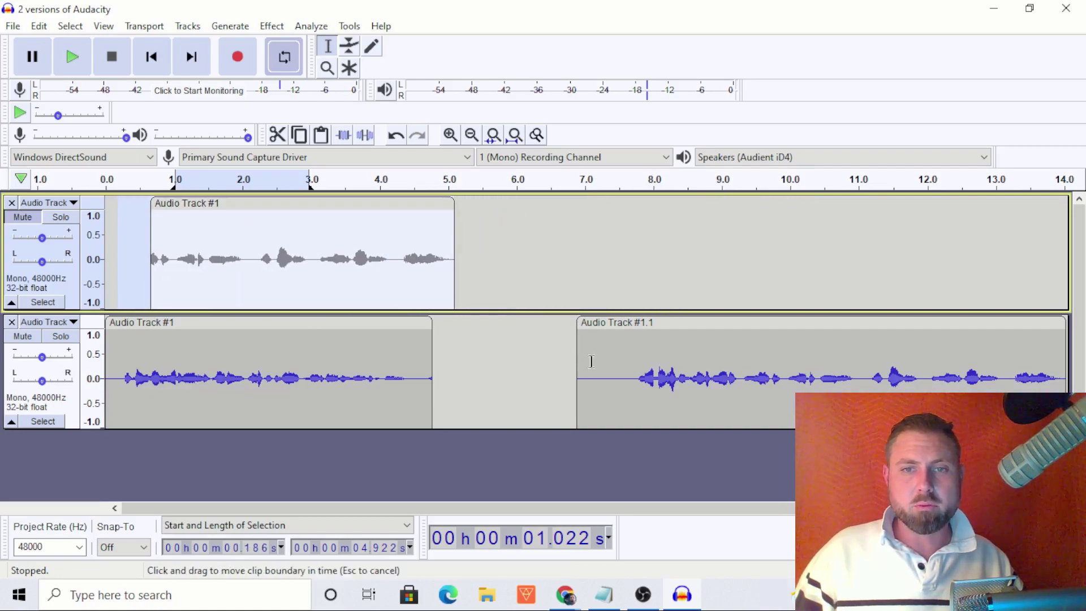
left_click_drag(657, 323, 558, 259)
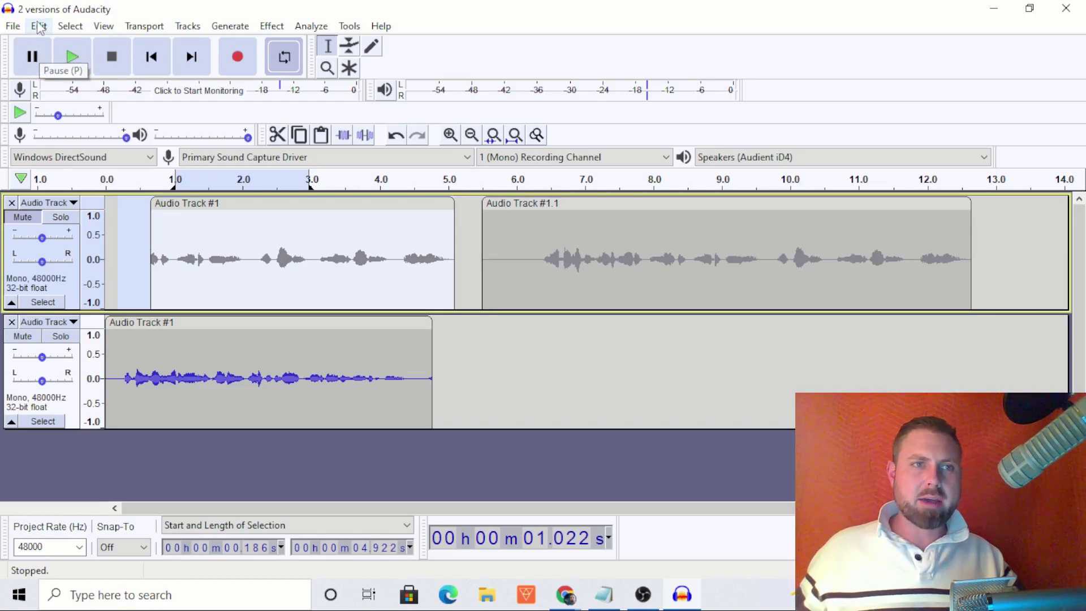
left_click(38, 25)
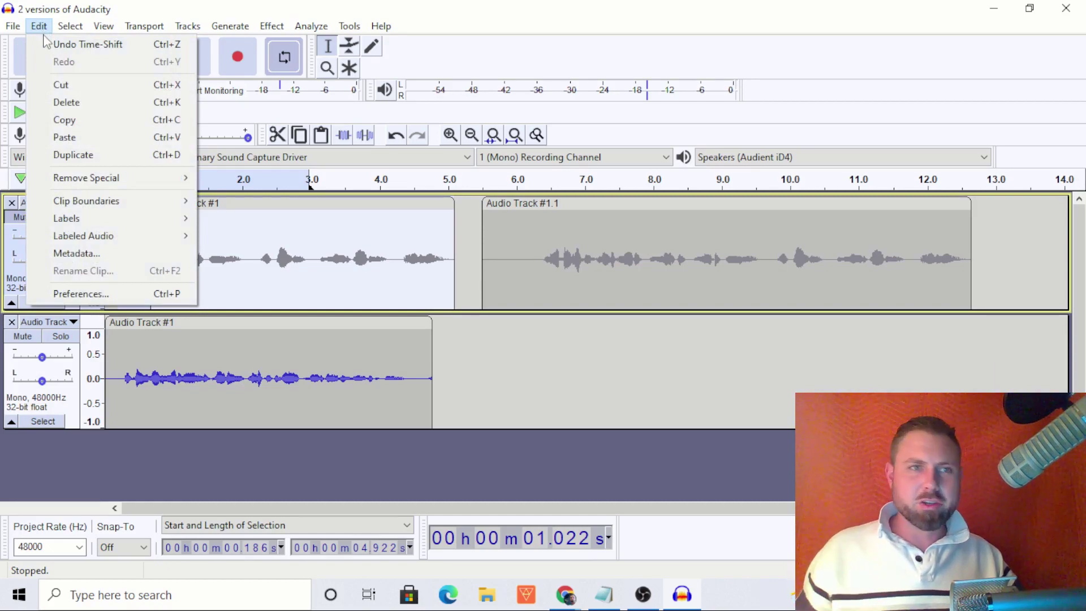
left_click(535, 28)
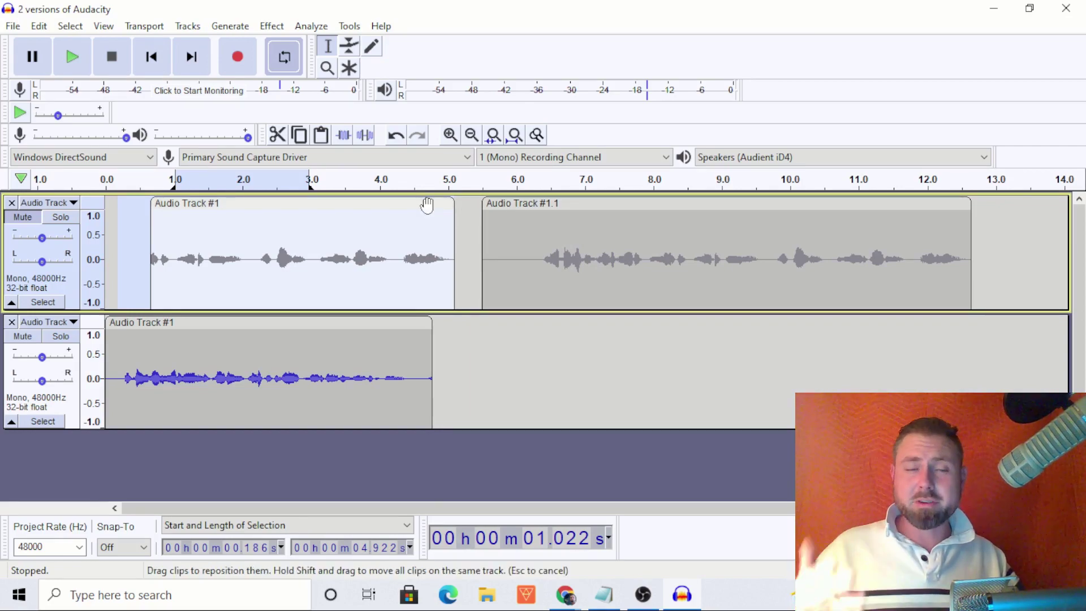
Shift the upper track's short clip to about 0.4 seconds and return the longer clip to the second track at about 7 seconds.
left_click_drag(577, 203, 609, 287)
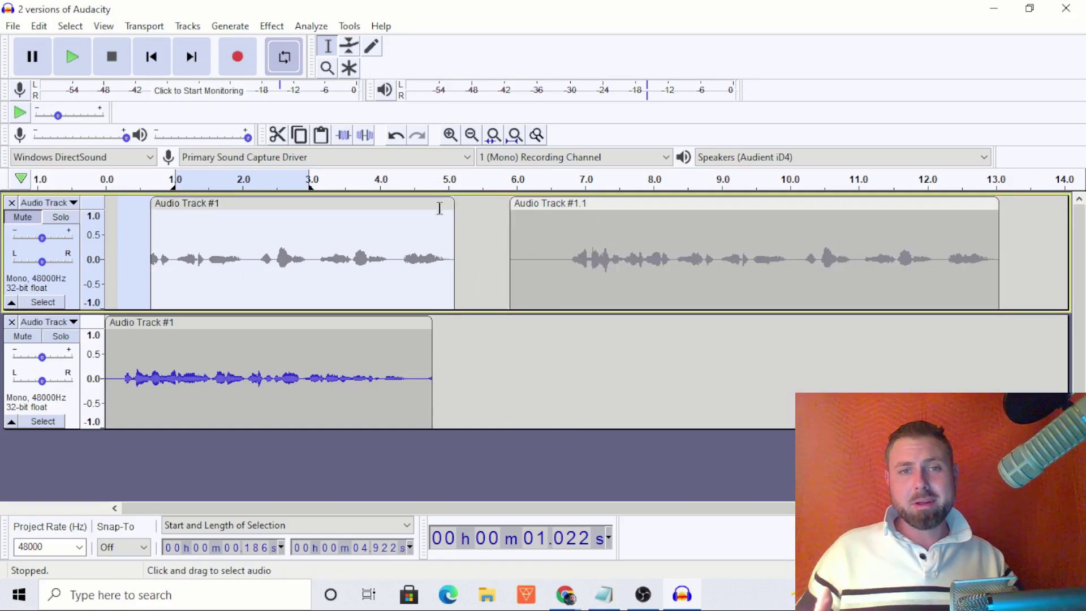
left_click_drag(280, 254, 264, 254)
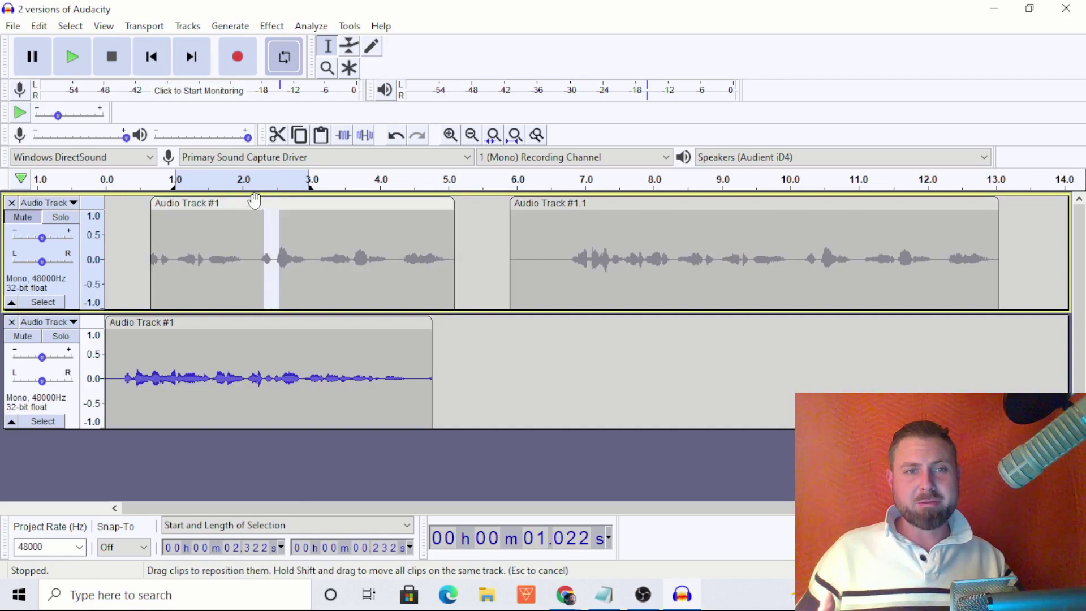
mouse_move(244, 204)
left_mouse_down()
mouse_move(204, 206)
mouse_move(297, 207)
mouse_move(226, 206)
left_mouse_up()
left_click_drag(560, 203, 626, 341)
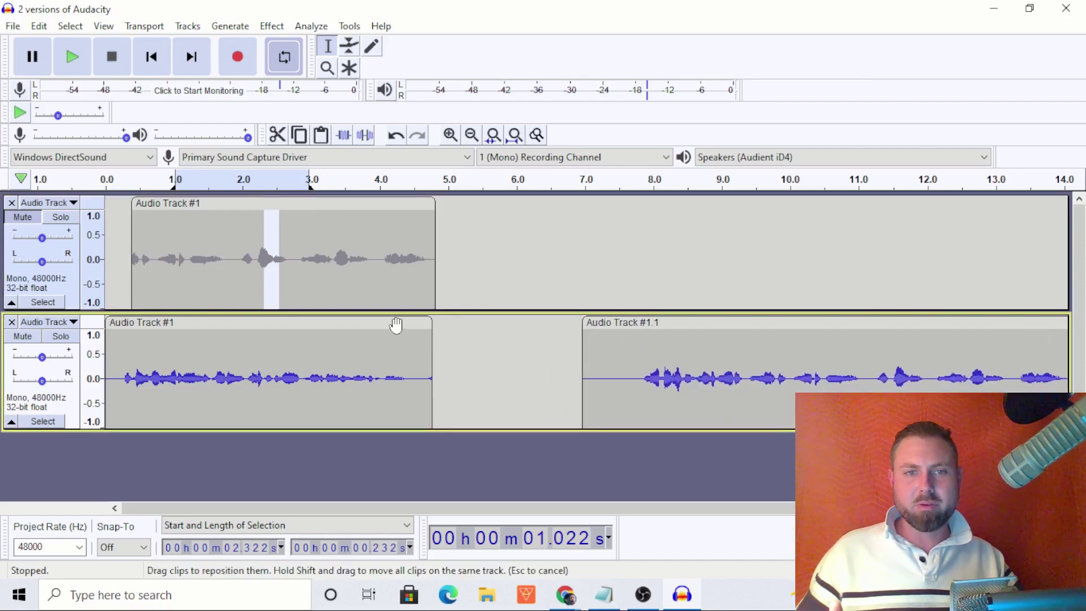
Push the second track's later clip to about 10.2 seconds and reposition its first clip across the tracks, ending at the second track's start.
left_click_drag(394, 329, 571, 213)
left_click_drag(632, 323, 851, 323)
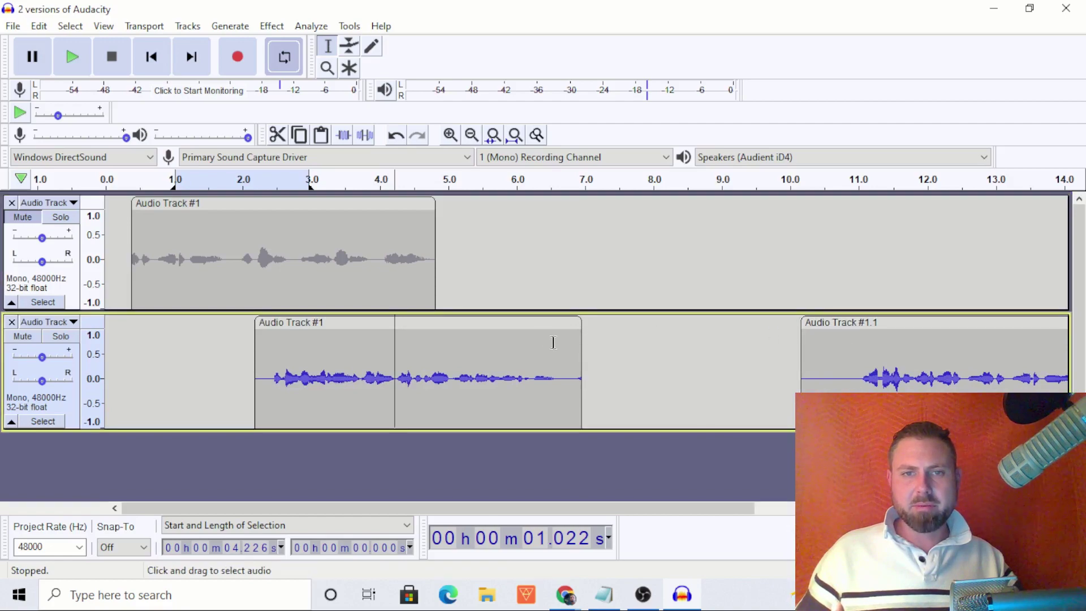
left_click_drag(524, 324, 723, 252)
left_click_drag(416, 245, 465, 245)
left_click_drag(548, 204, 201, 361)
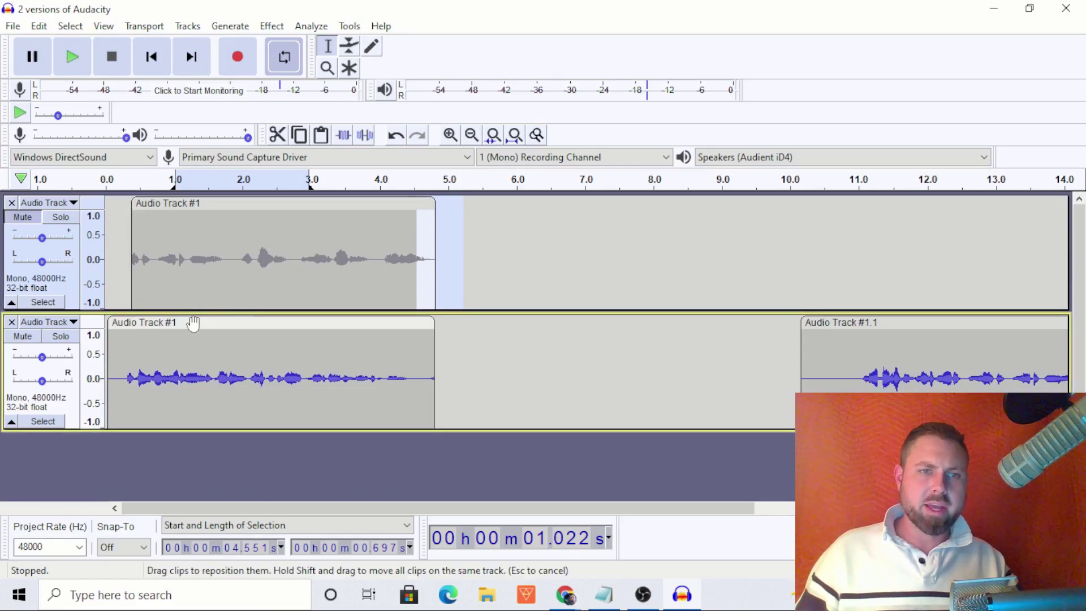
left_click_drag(193, 340, 304, 336)
left_click_drag(240, 323, 235, 347)
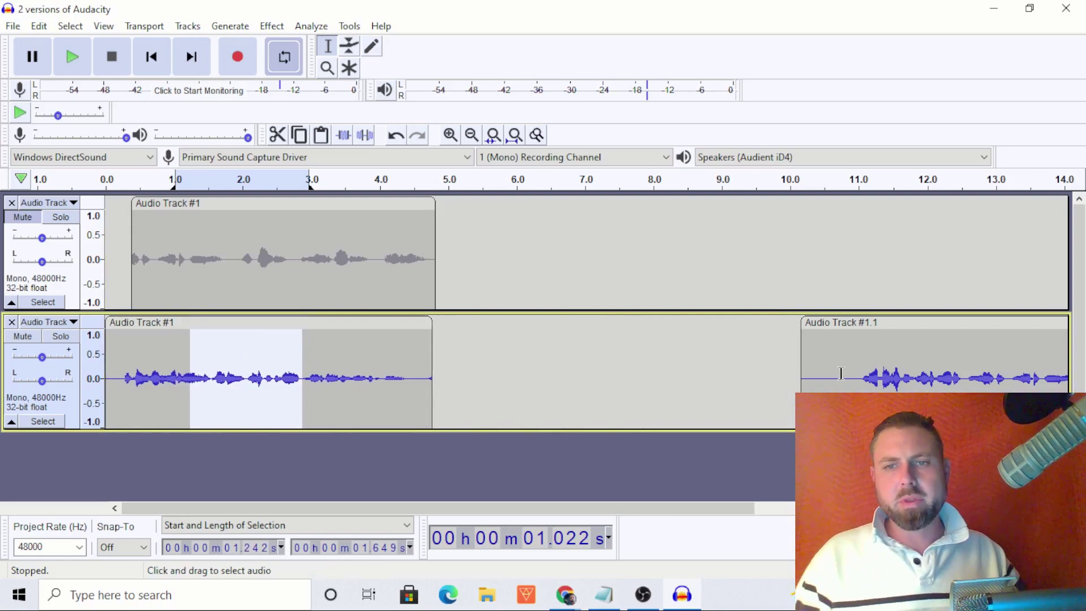
Select the second track's span from about 8.3 to 10.6 seconds, across the start of the later clip.
left_click(789, 369)
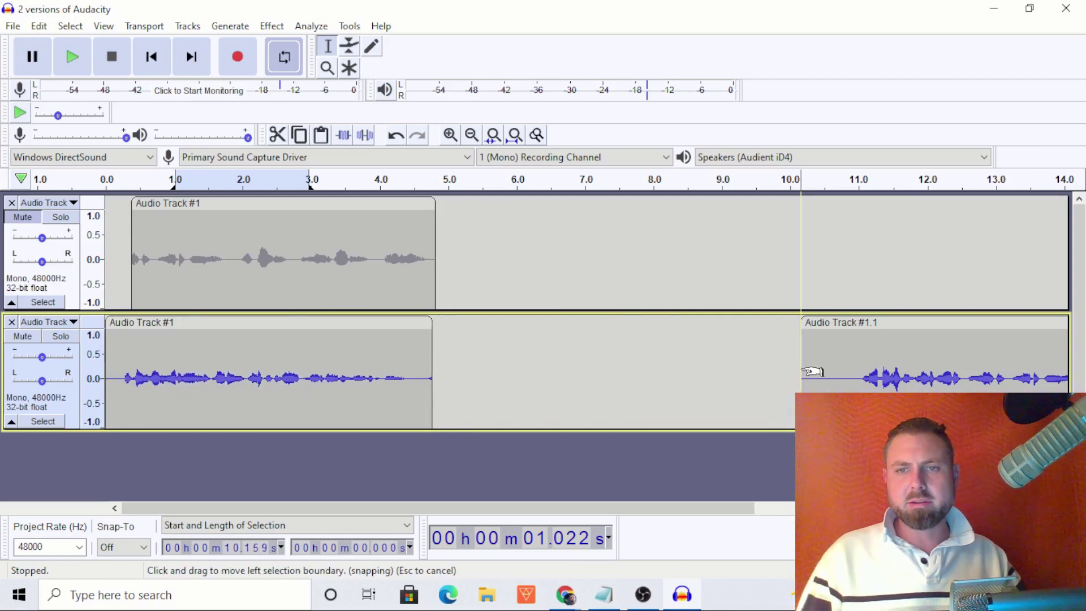
left_click_drag(802, 374, 814, 373)
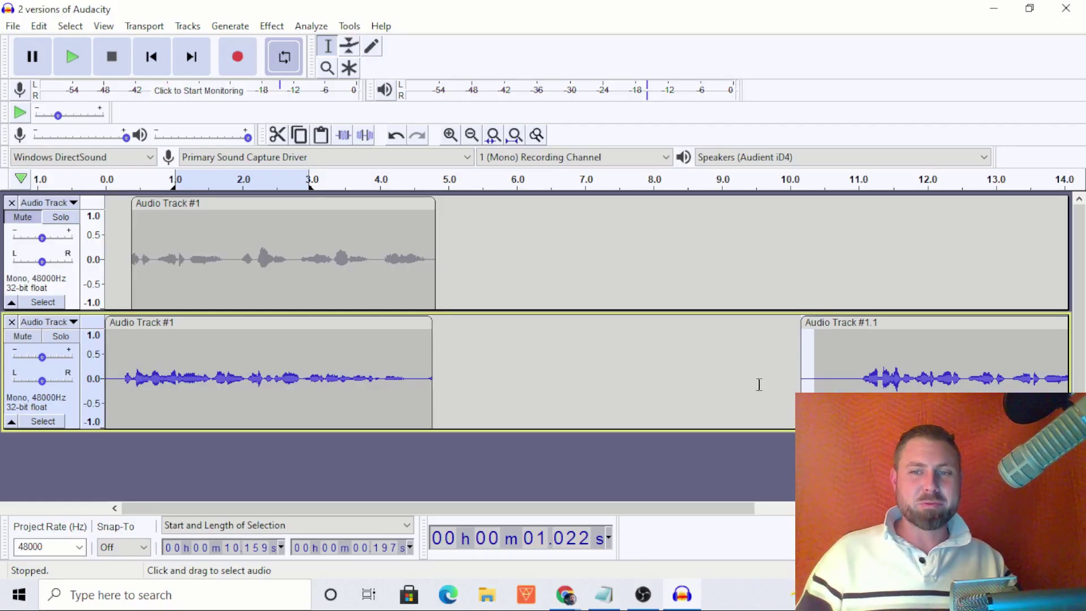
left_click_drag(829, 335, 678, 332)
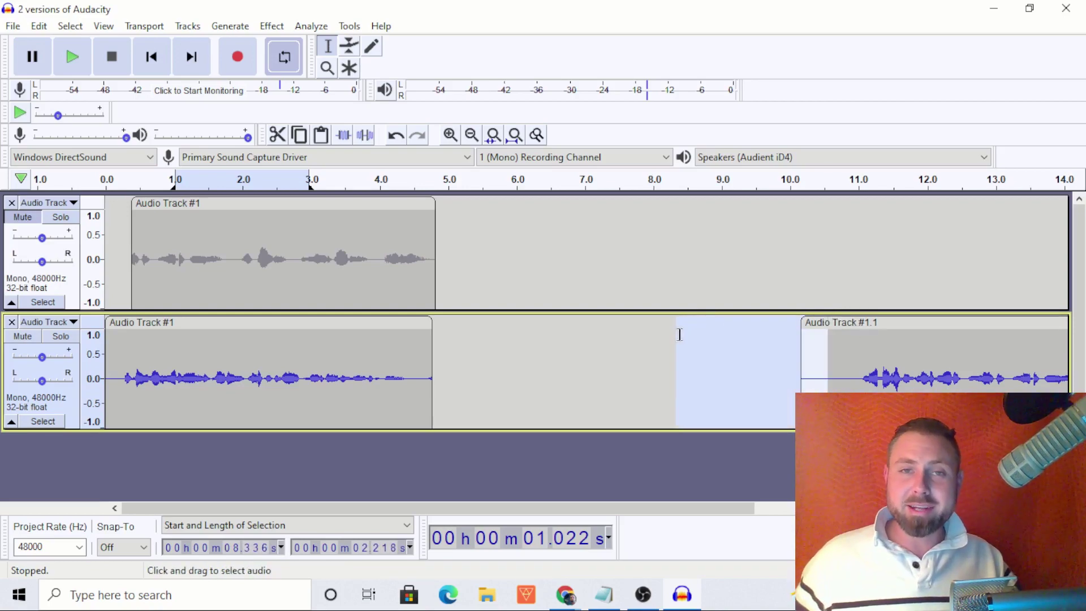